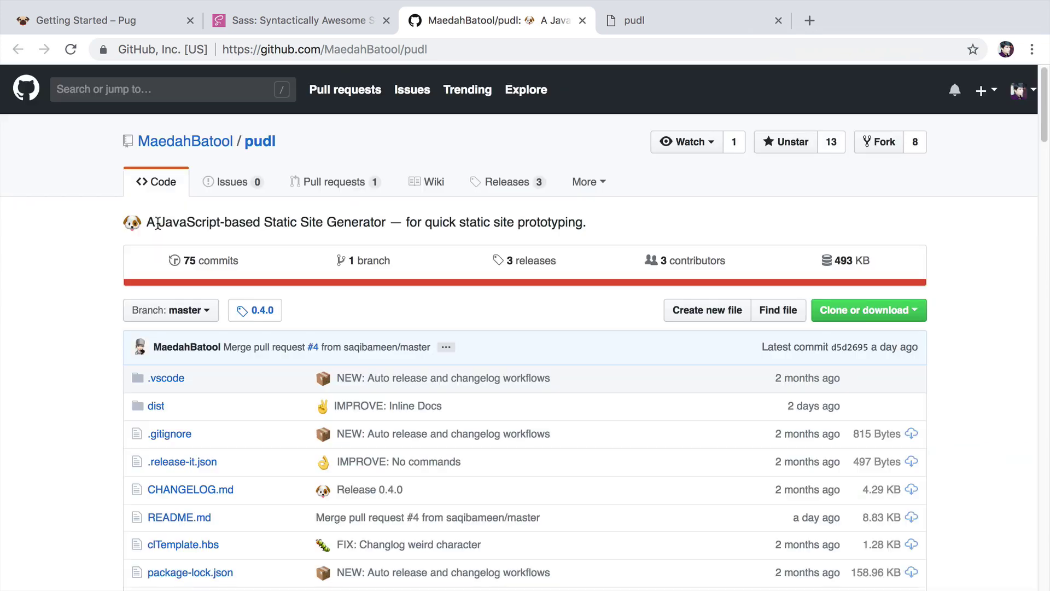
- Read the pudl README's static-site-generator tagline and seven features, then switch to Pug's Getting Started docs
left_click_drag(157, 223, 388, 228)
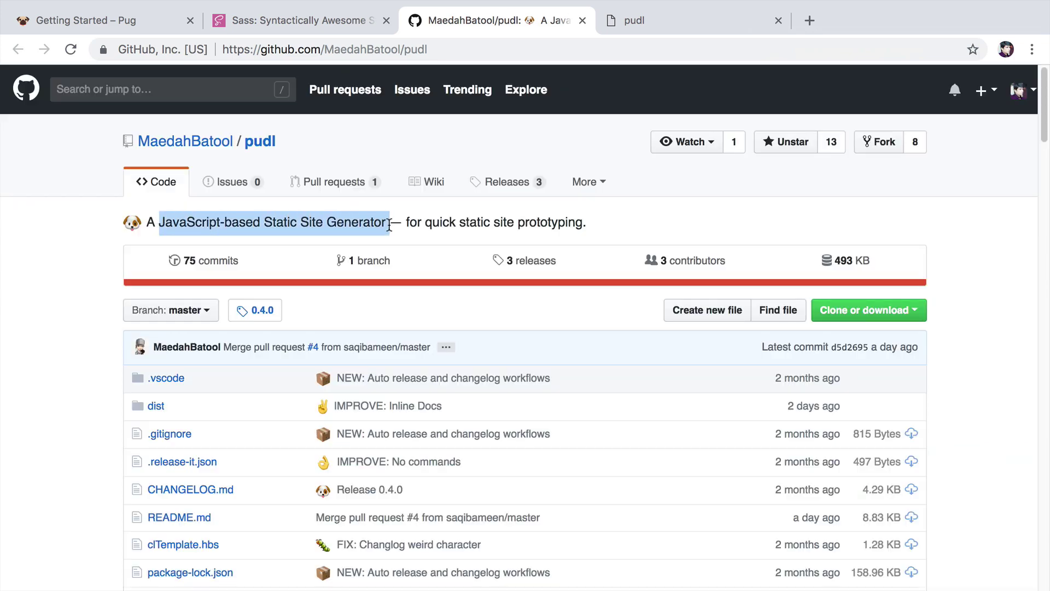
scroll(486, 220, "down", 6)
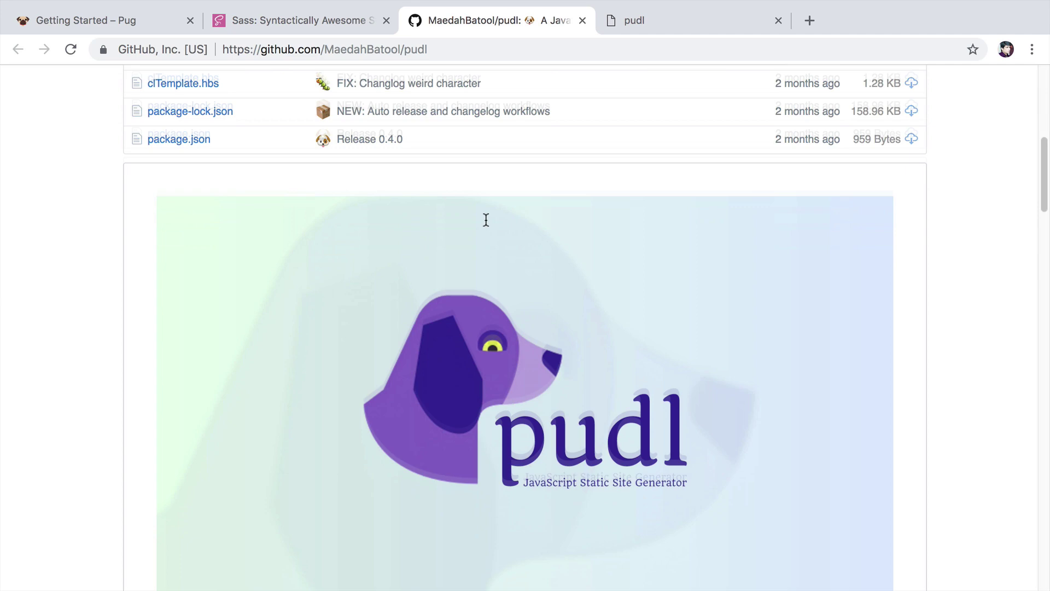
scroll(486, 220, "down", 5)
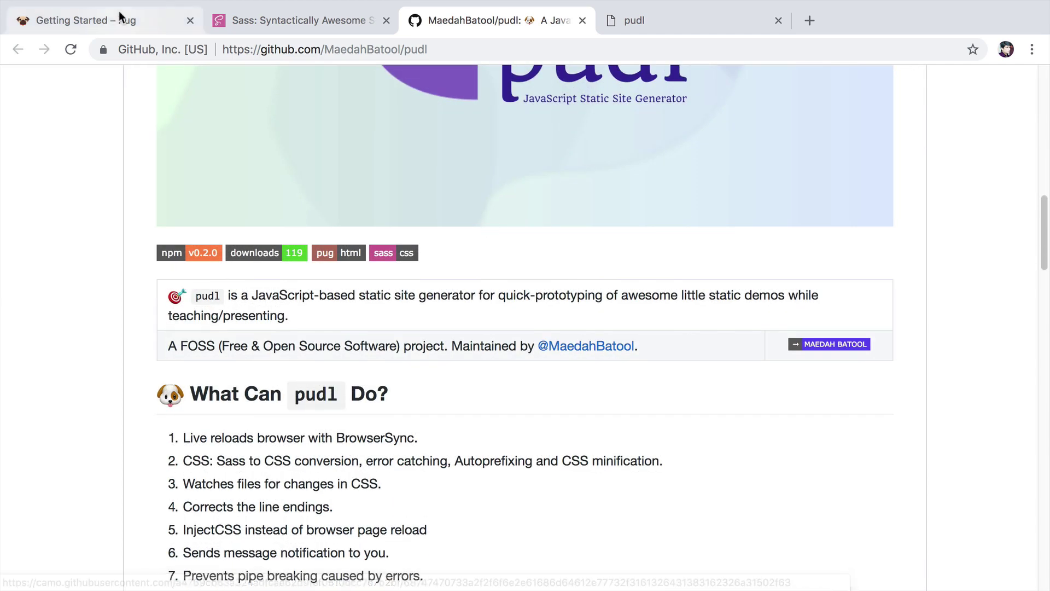
scroll(339, 346, "down", 3)
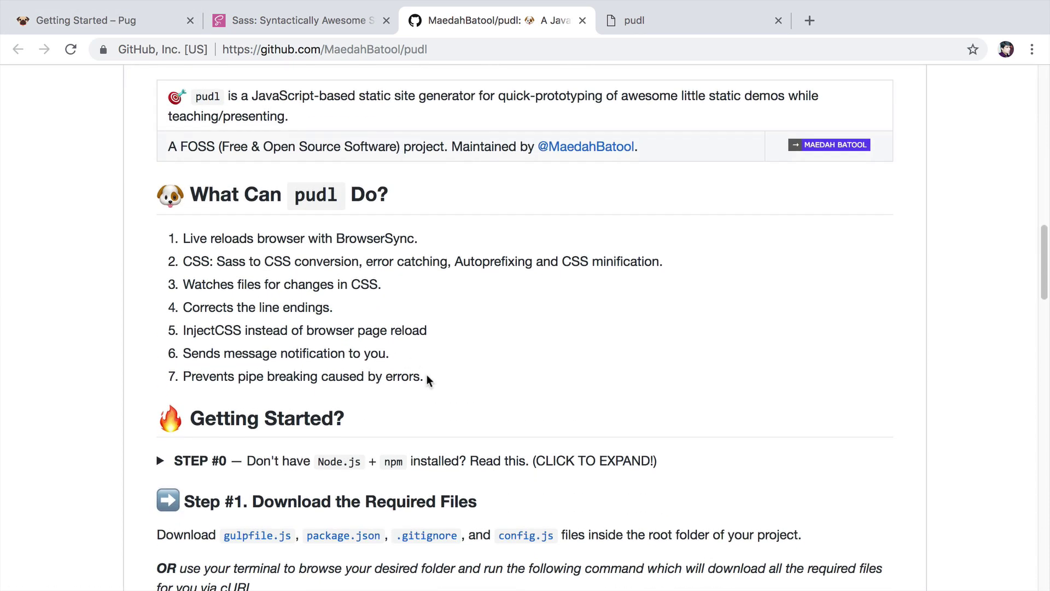
mouse_move(427, 380)
left_mouse_down()
mouse_move(206, 276)
mouse_move(179, 238)
left_mouse_up()
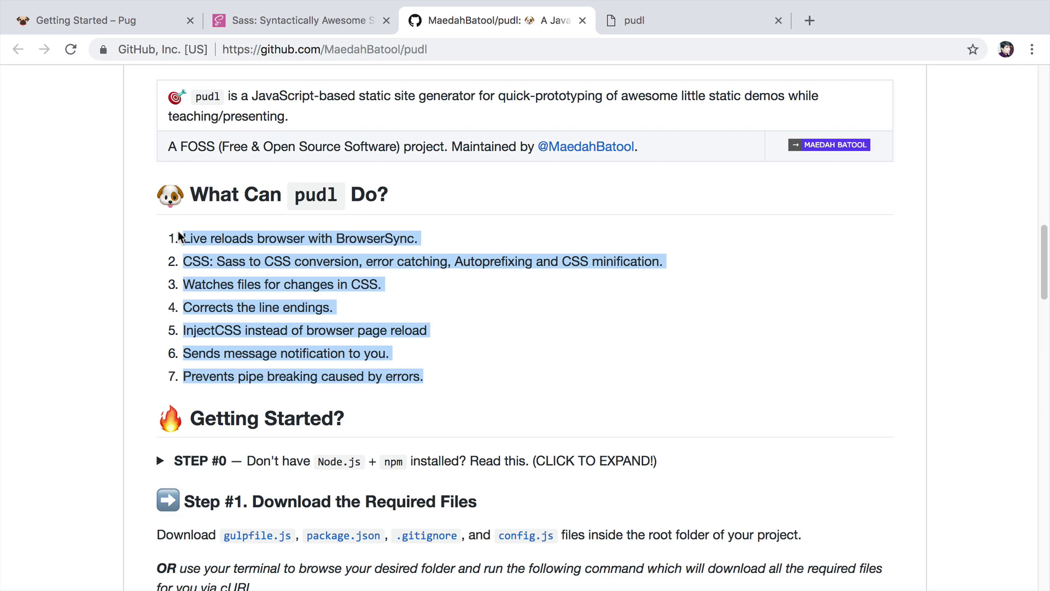
left_click(129, 23)
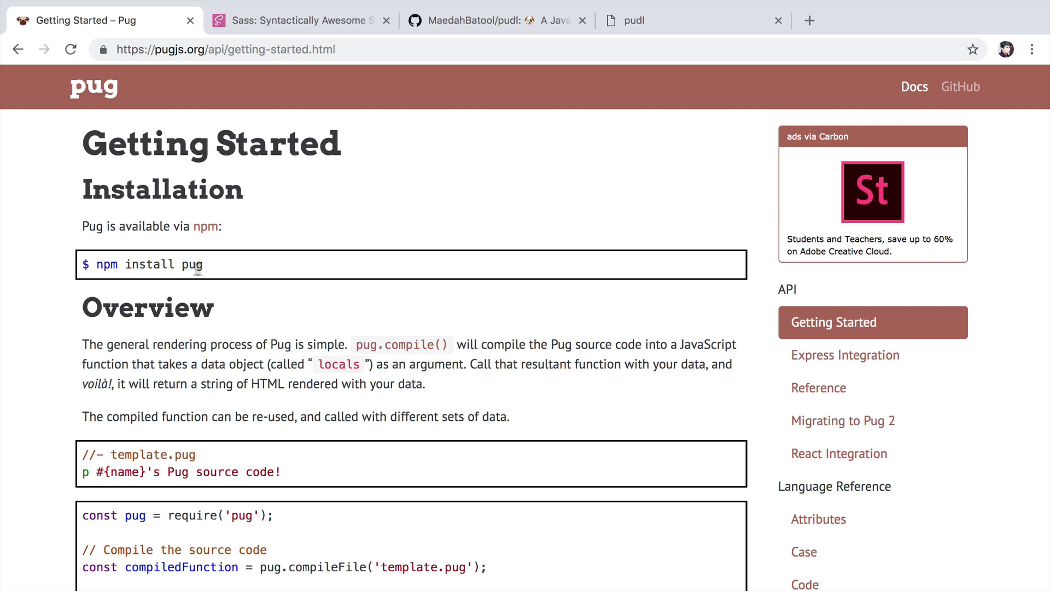
- Highlight 'pug' in the install command, then close the Pug and Sass pages to return to pudl
left_click_drag(210, 264, 181, 264)
left_click(340, 215)
key("ctrl+Tab")
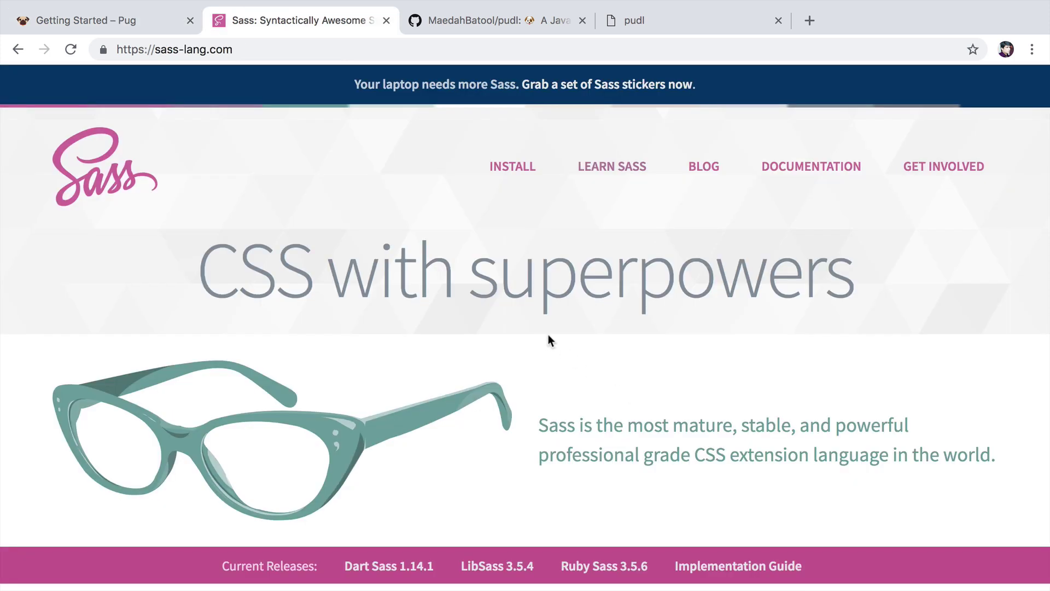
key("ctrl+Tab")
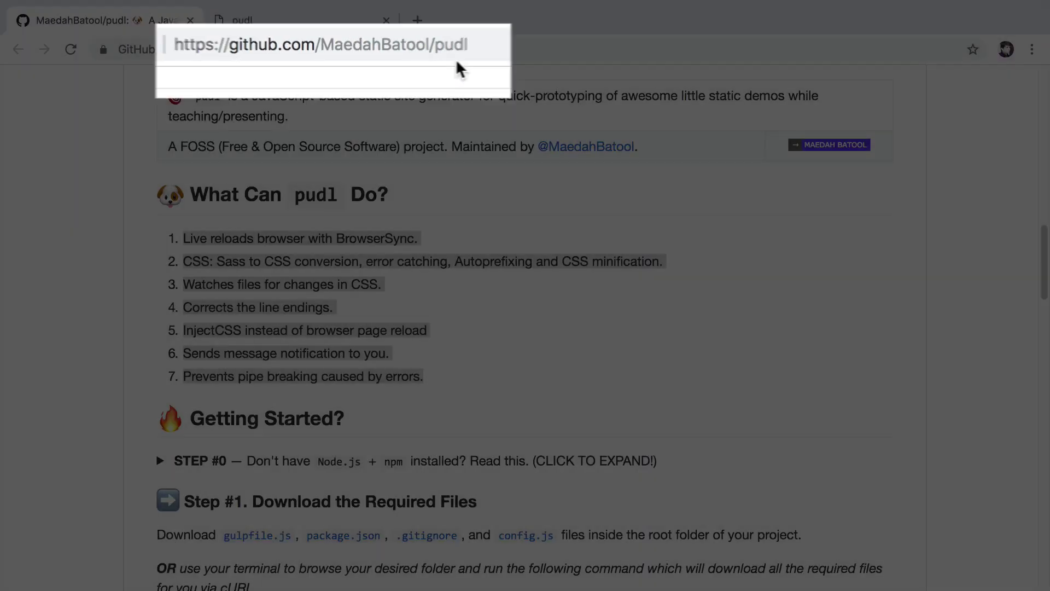
scroll(556, 356, "down", 2)
scroll(556, 356, "down", 10)
scroll(556, 355, "down", 10)
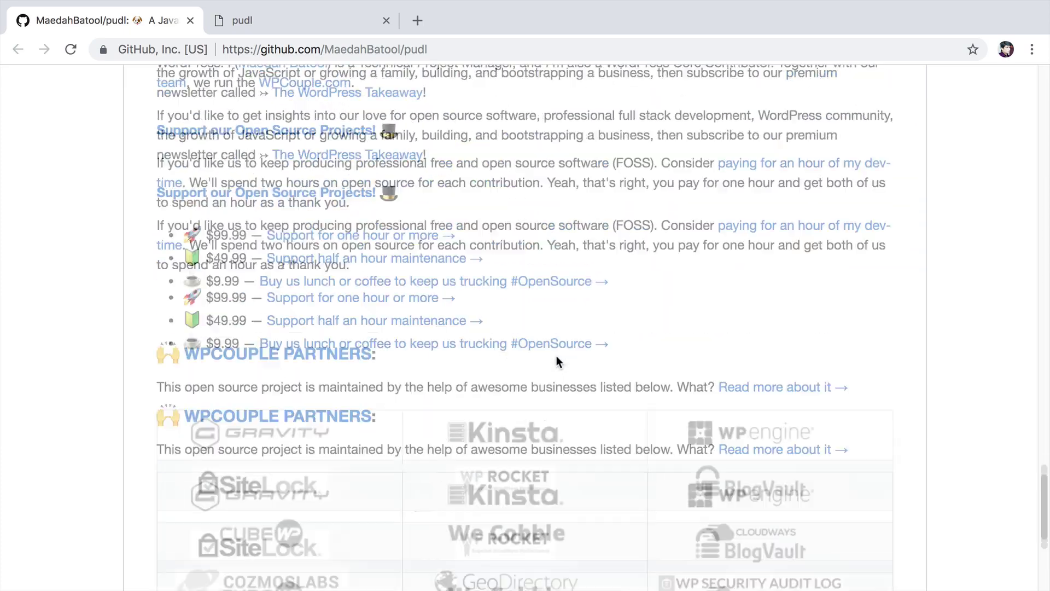
scroll(557, 356, "up", 10)
scroll(557, 356, "up", 10)
scroll(475, 303, "right", 5)
scroll(475, 303, "left", 5)
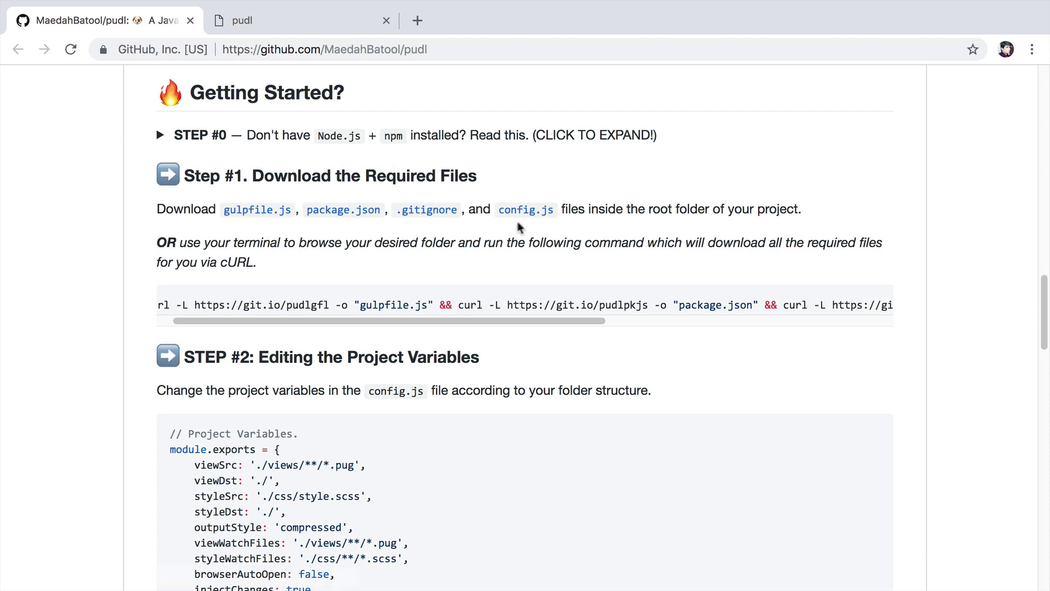
scroll(167, 303, "left", 2)
- Copy the README's curl download command and paste it into the terminal
left_click_drag(168, 303, 894, 309)
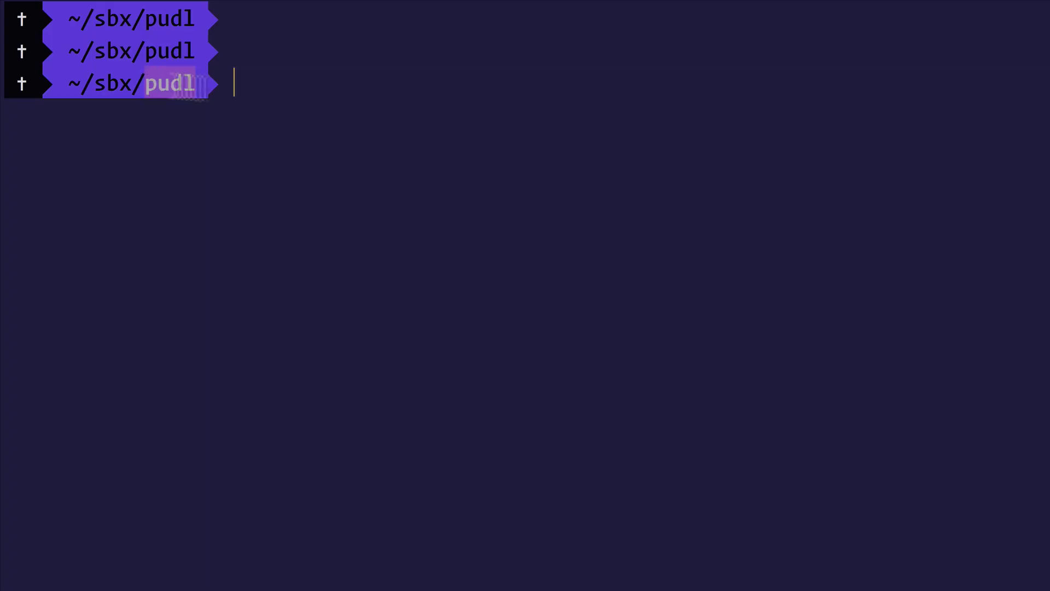
key("super+v")
type("code")
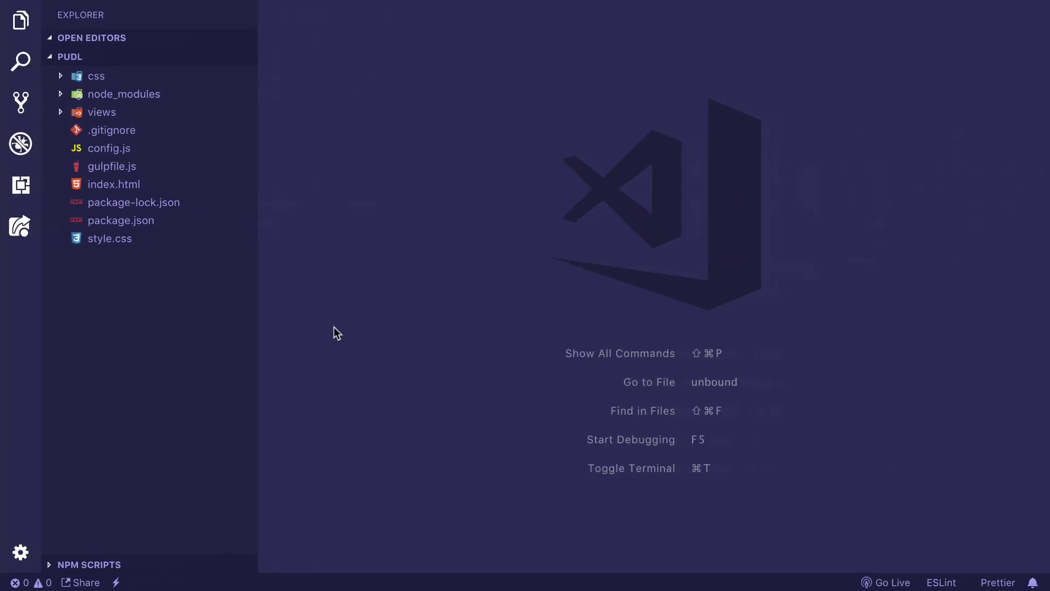
- Review the project variables in config.js, including the views and css folder paths
left_click(110, 148)
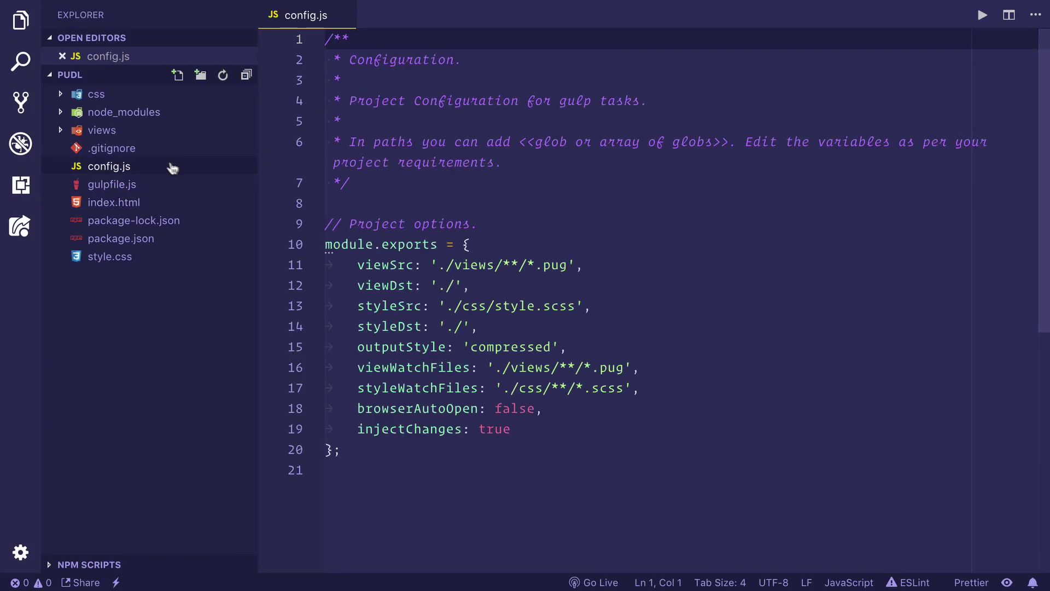
left_click_drag(356, 265, 554, 435)
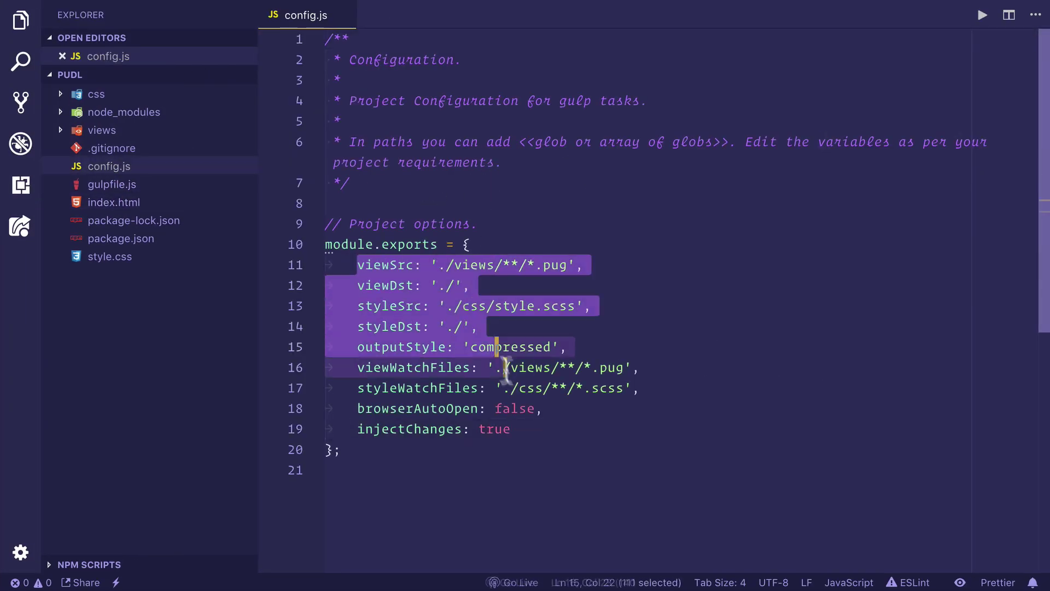
left_click(555, 435)
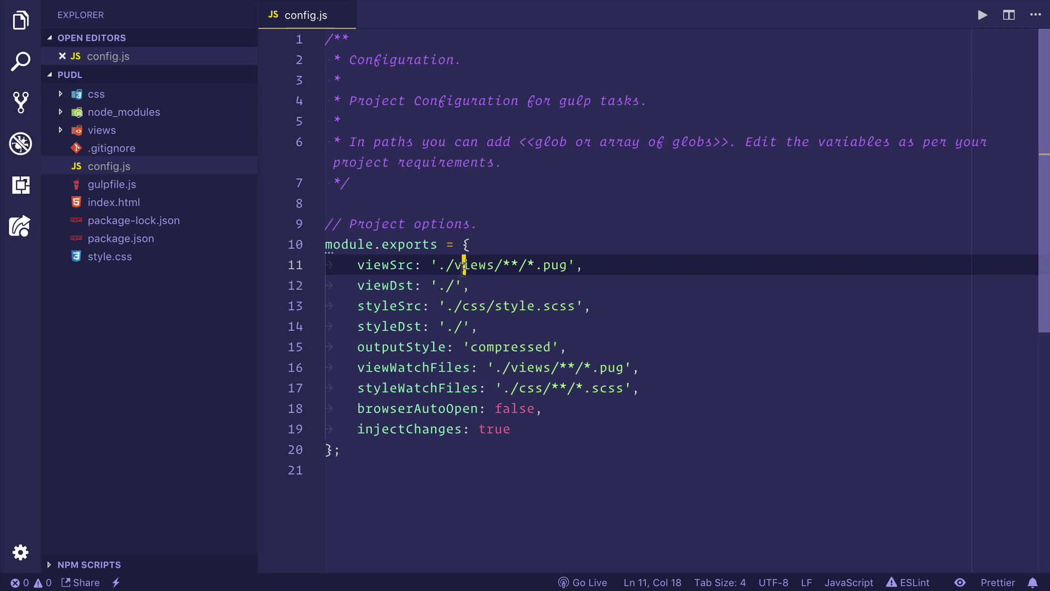
double_click(476, 264)
double_click(474, 306)
- Inspect the body and h1 rules in css/style.scss, then open views/index.pug
left_click(100, 95)
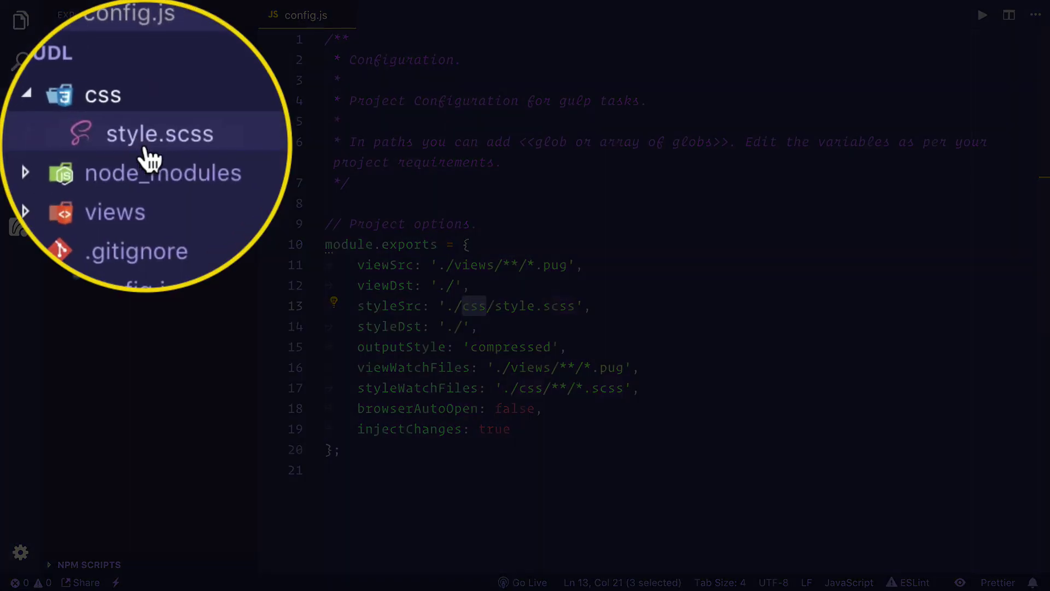
left_click(111, 117)
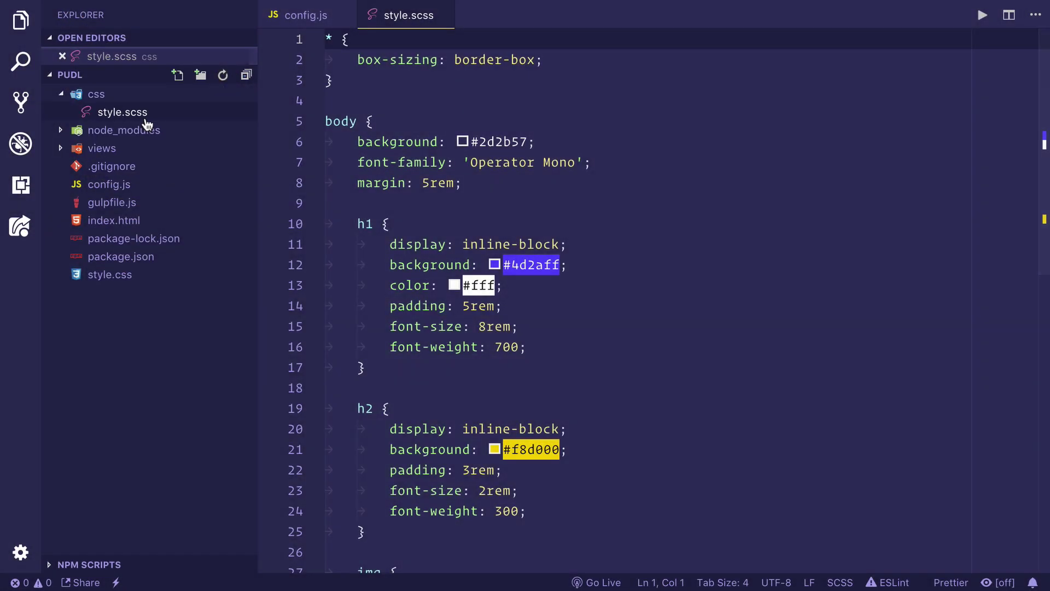
left_click(376, 121)
left_click_drag(371, 121, 336, 121)
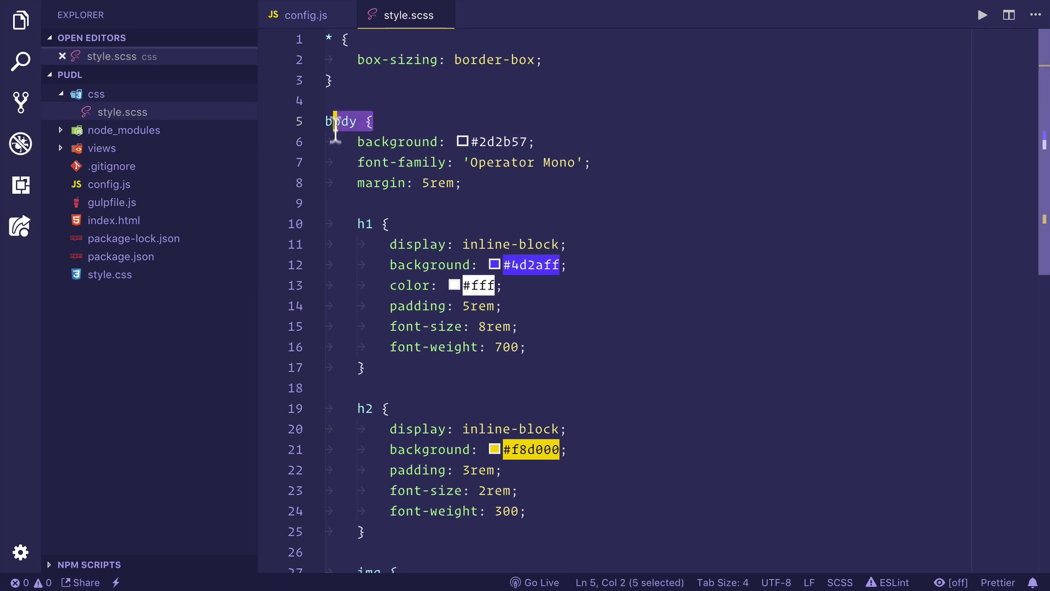
left_click(414, 223)
left_click(102, 148)
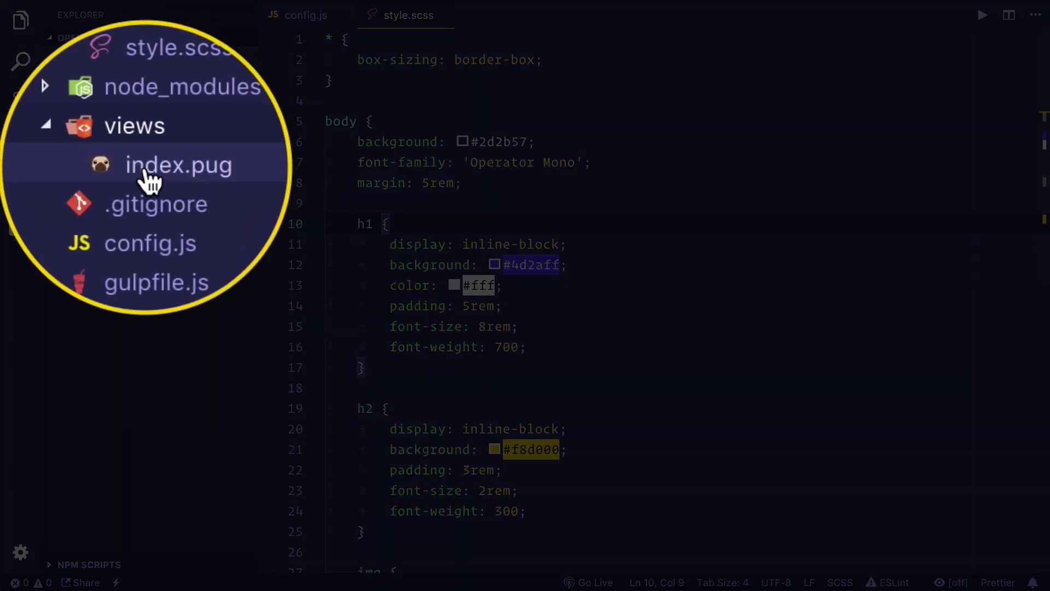
left_click(107, 167)
- Replace index.pug with a Pug boilerplate titled pudl linking normalize.css and style.css, then run npm start
key("ctrl+a")
key("BackSpace")
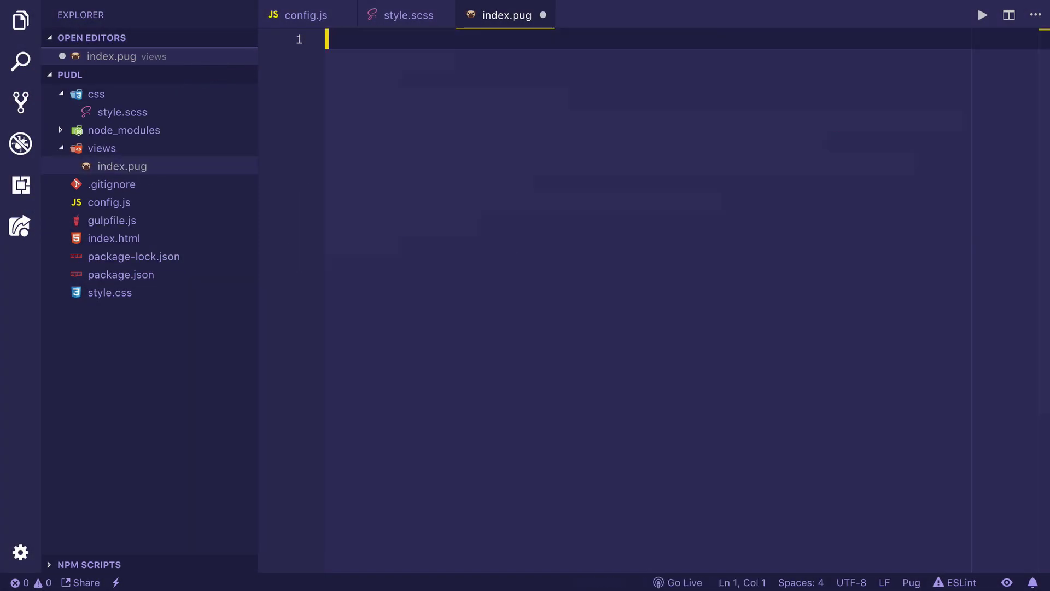
type("!")
key("Tab")
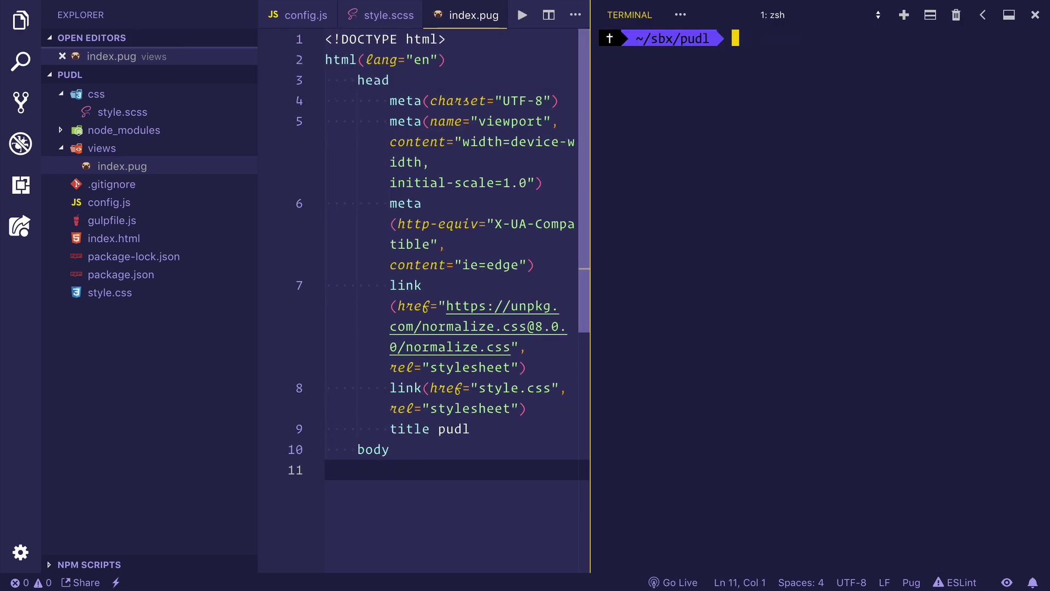
type("npm install")
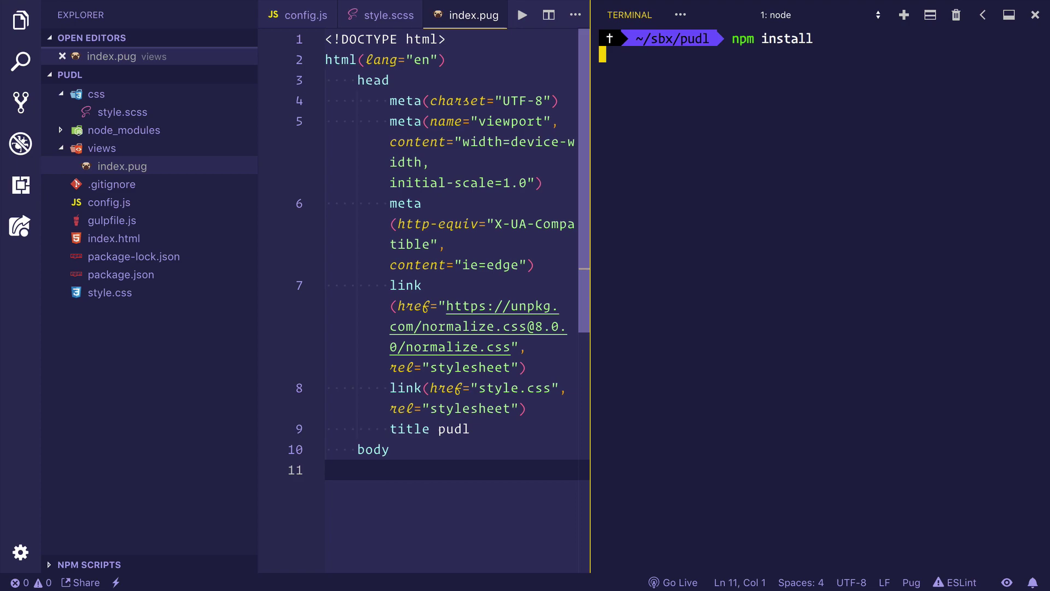
type("n")
type("art")
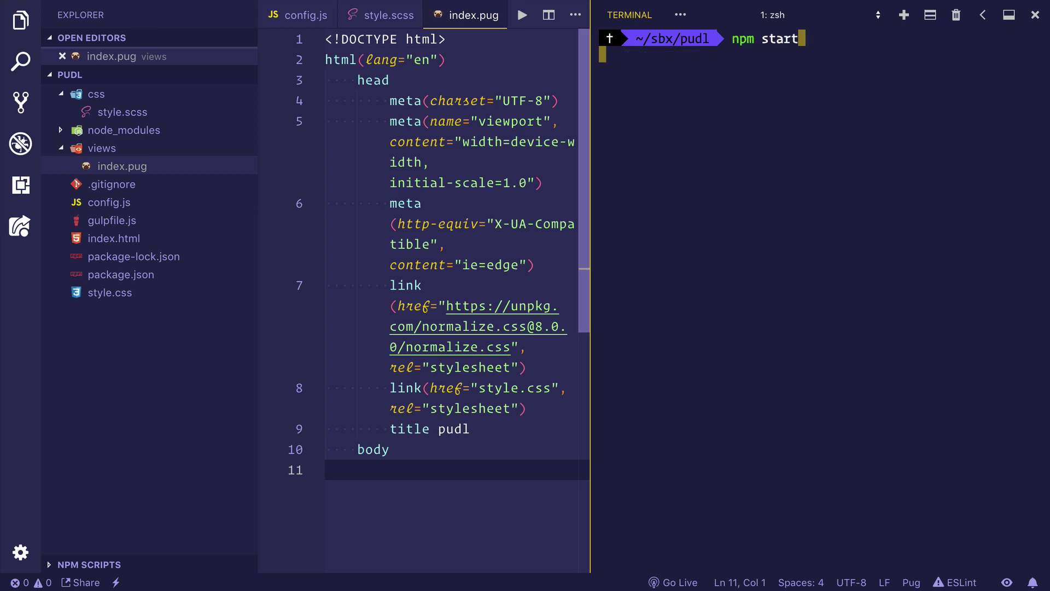
key("Return")
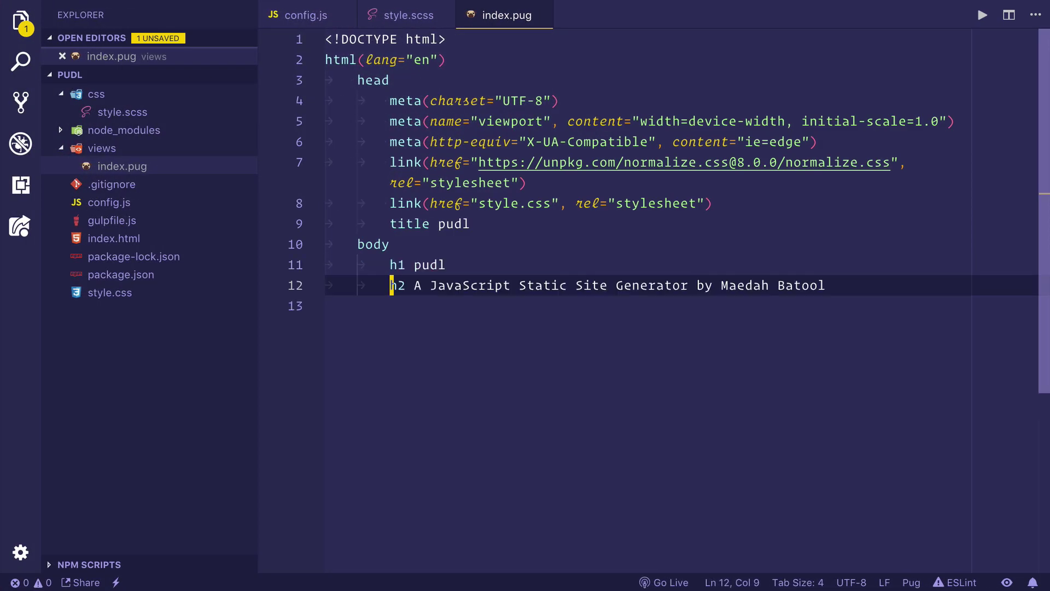
- Save index.pug to rebuild, then inspect the generated index.html, style.scss and compiled style.css
key("ctrl+s")
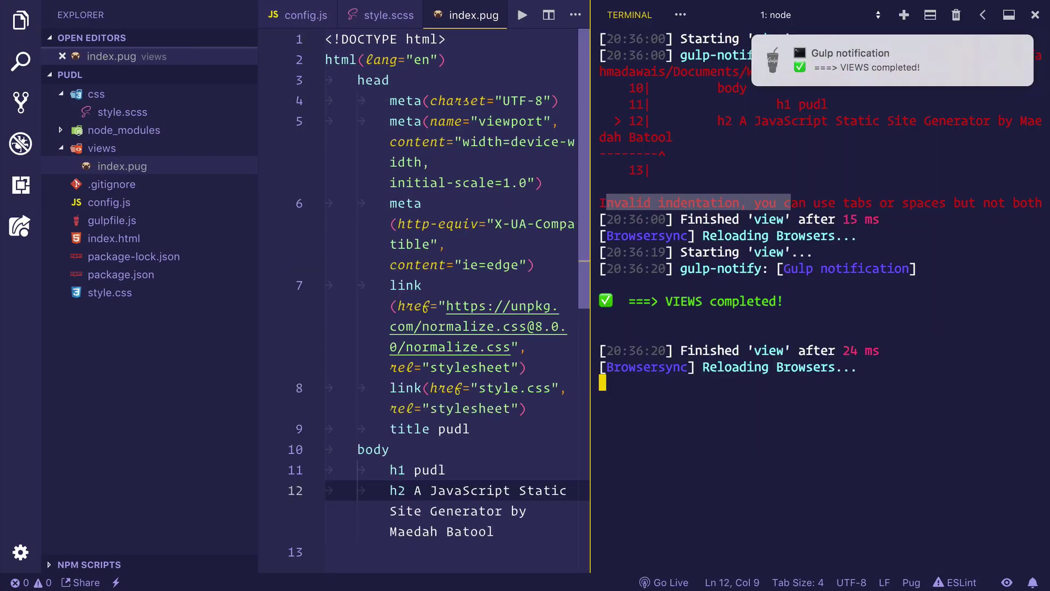
key("ctrl+grave")
left_click(124, 238)
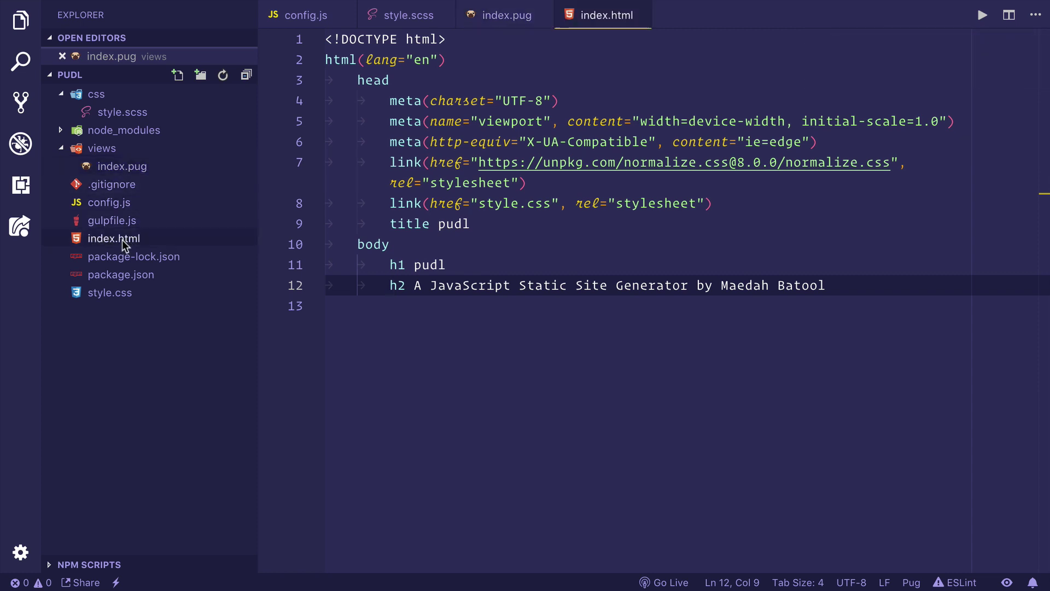
left_click(152, 111)
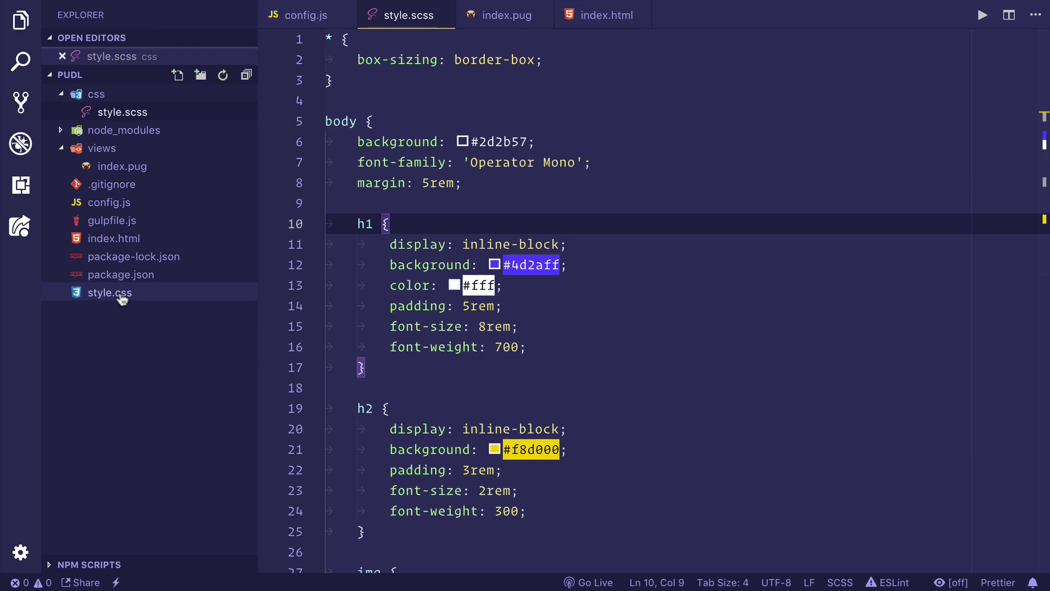
left_click(110, 293)
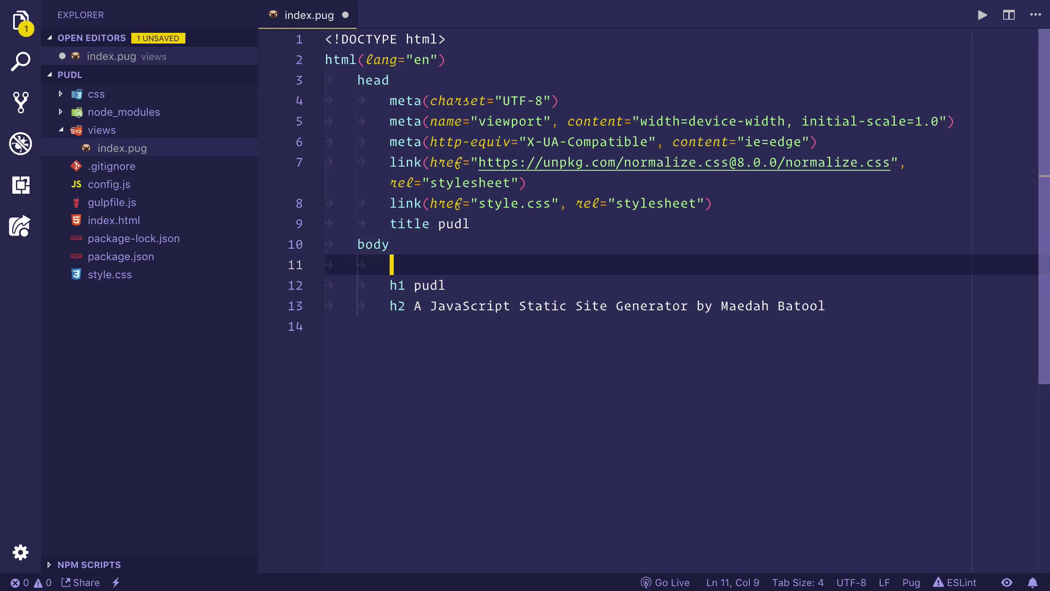
type("h")
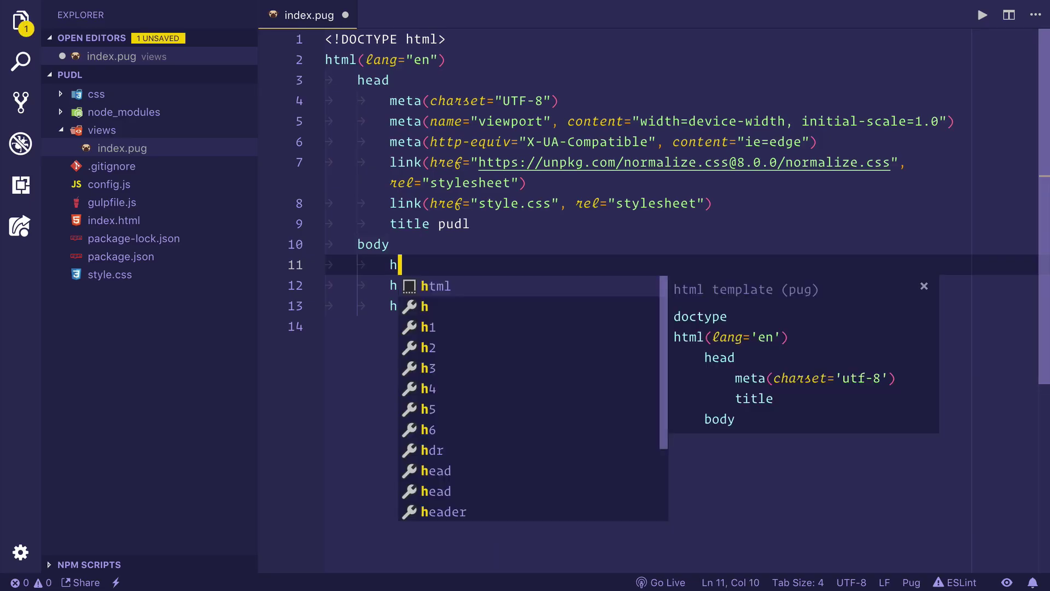
type("1 🐶")
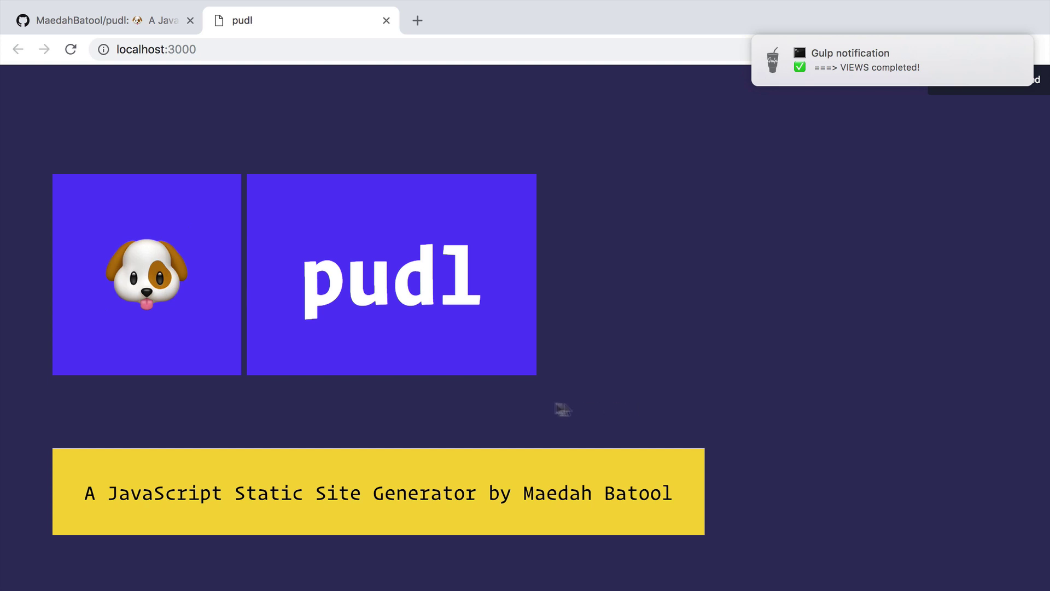